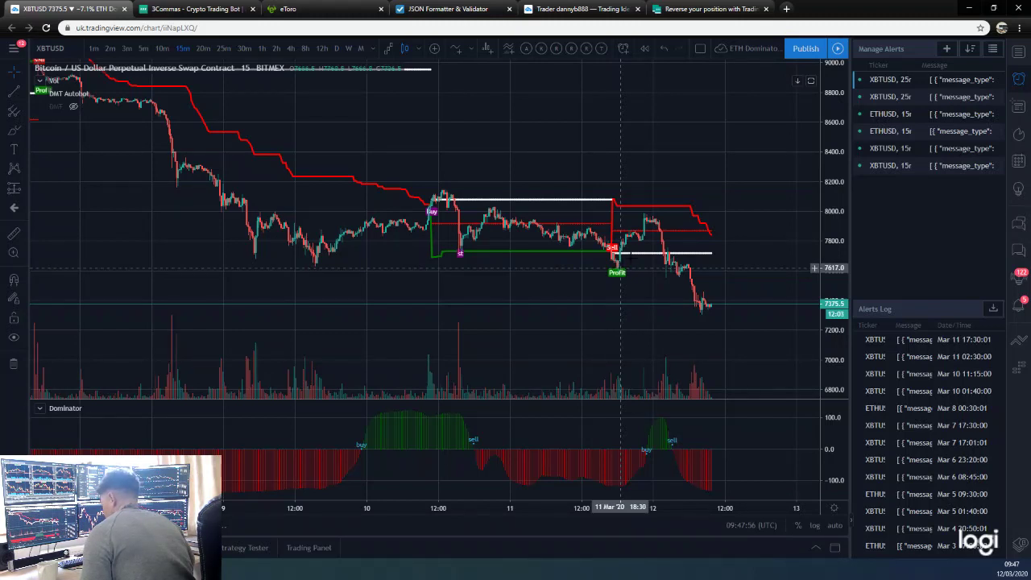
# - Look back through the XBTUSD 15-minute chart to examine the DMT Autobot buy and profit signals of early March
pyautogui.scroll(1, 710, 287)
pyautogui.scroll(-1, 709, 287)
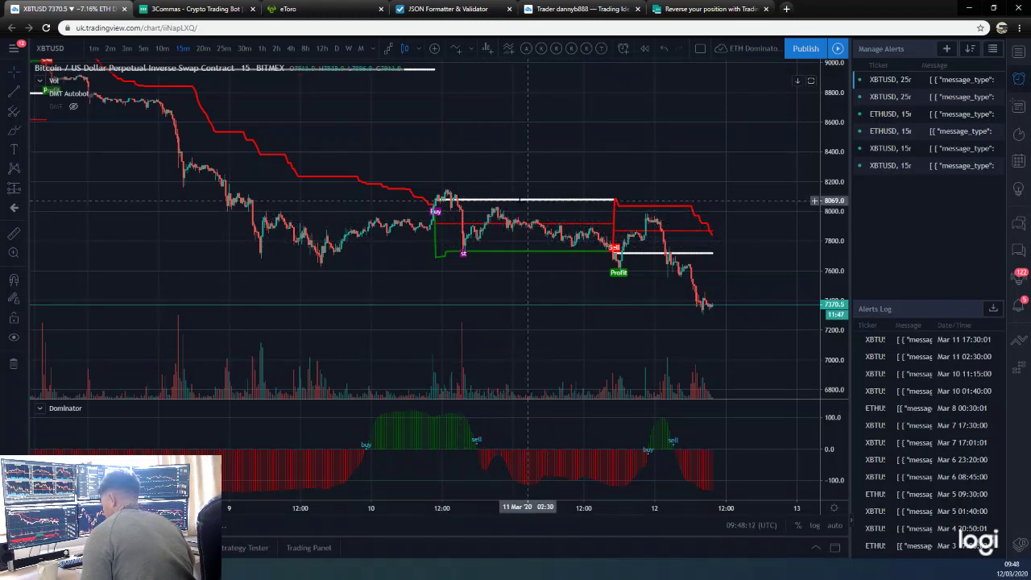
pyautogui.moveTo(741, 266); pyautogui.dragTo(728, 264)
pyautogui.hscroll(1, 729, 263)
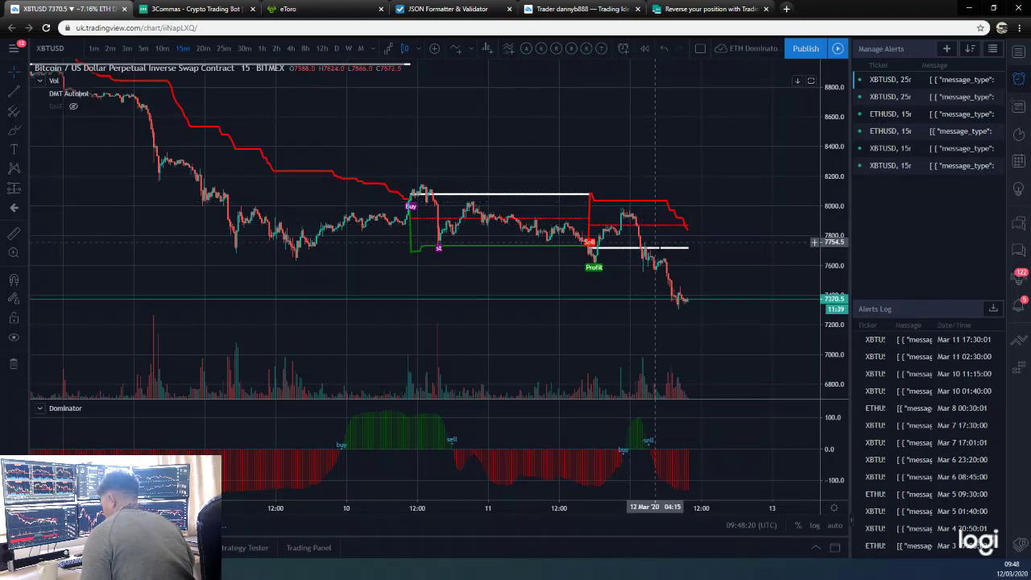
pyautogui.moveTo(421, 259); pyautogui.dragTo(576, 326)
pyautogui.hscroll(-10, 577, 326)
pyautogui.hscroll(-10, 663, 345)
pyautogui.hscroll(-8, 374, 288)
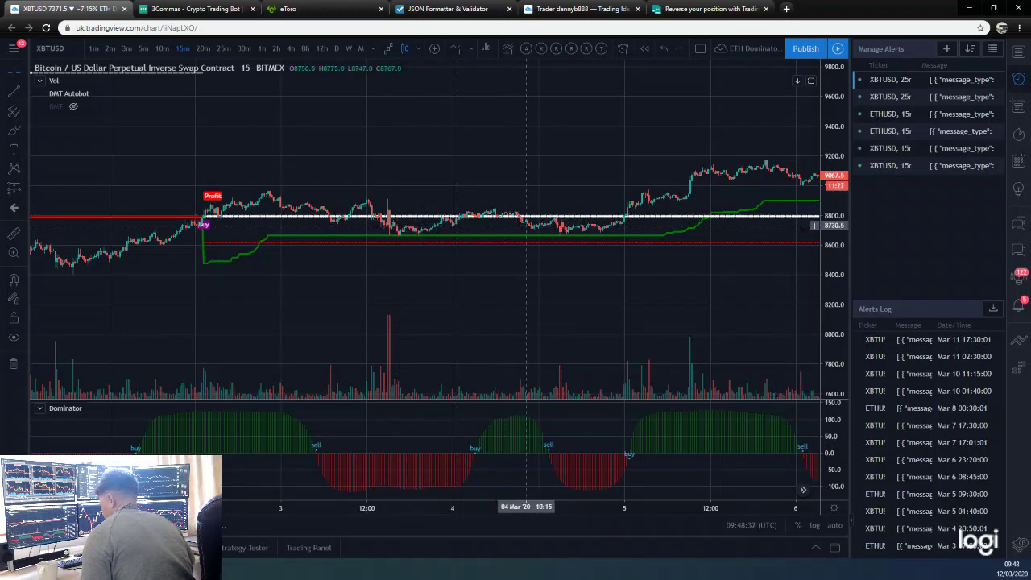
pyautogui.hscroll(3, 527, 226)
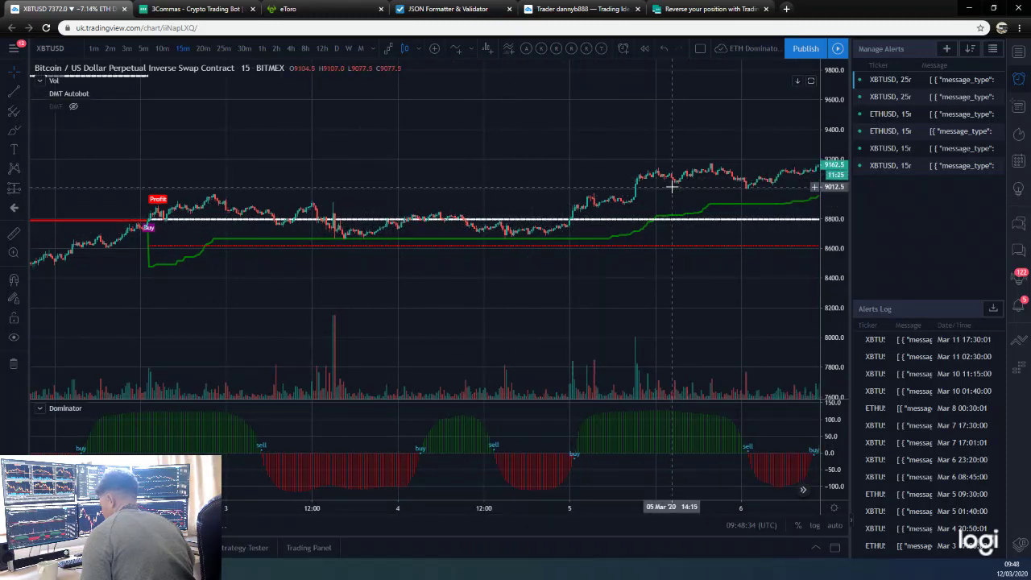
pyautogui.moveTo(646, 216); pyautogui.dragTo(393, 203)
pyautogui.scroll(-5, 393, 203)
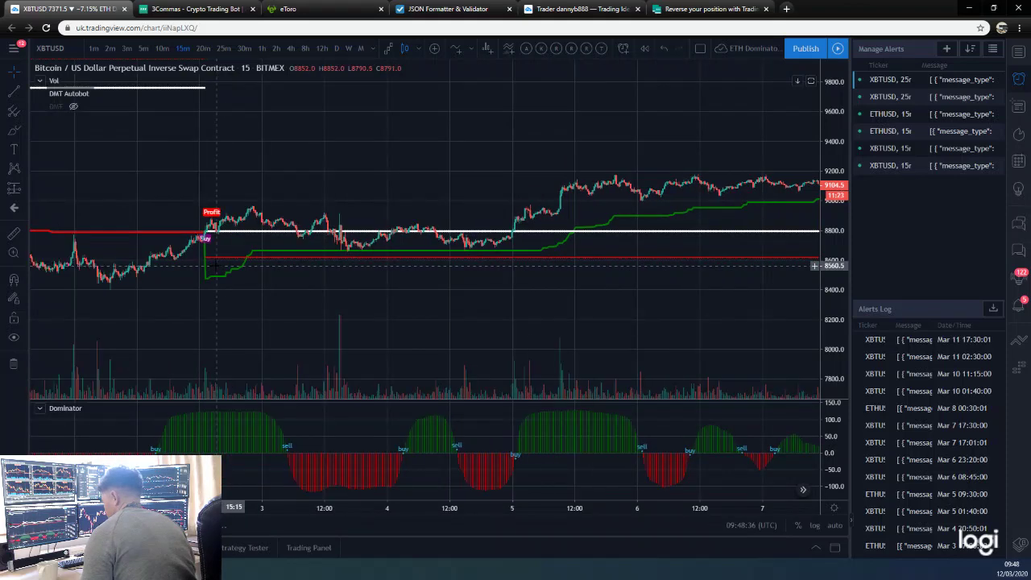
# - Examine the older DMT Autobot buy, sell and profit signals on the 15-minute chart back to 20 February
pyautogui.moveTo(329, 249); pyautogui.dragTo(542, 285)
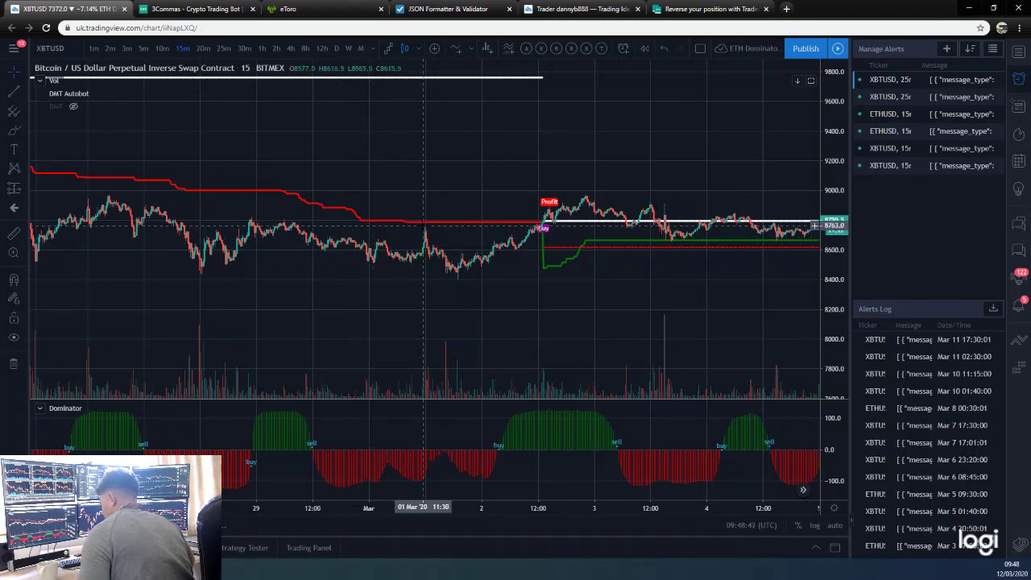
pyautogui.moveTo(326, 267); pyautogui.dragTo(375, 241)
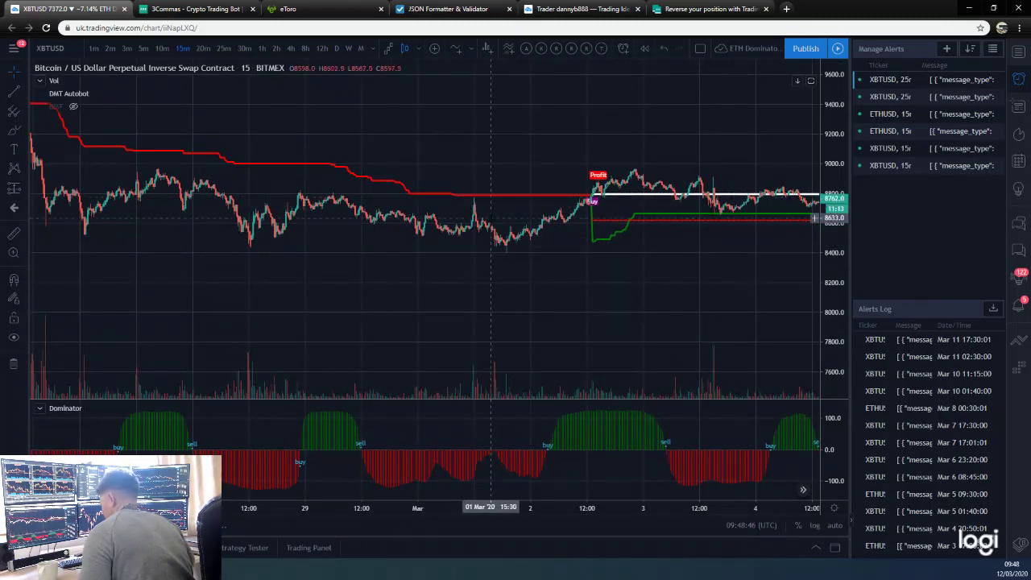
pyautogui.moveTo(288, 246); pyautogui.dragTo(510, 294)
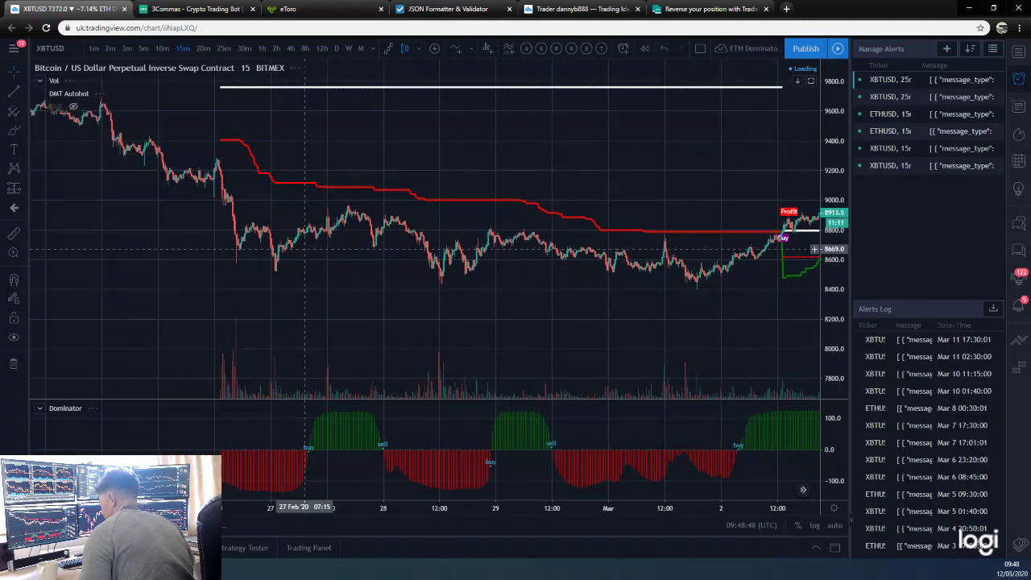
pyautogui.moveTo(306, 247); pyautogui.dragTo(432, 261)
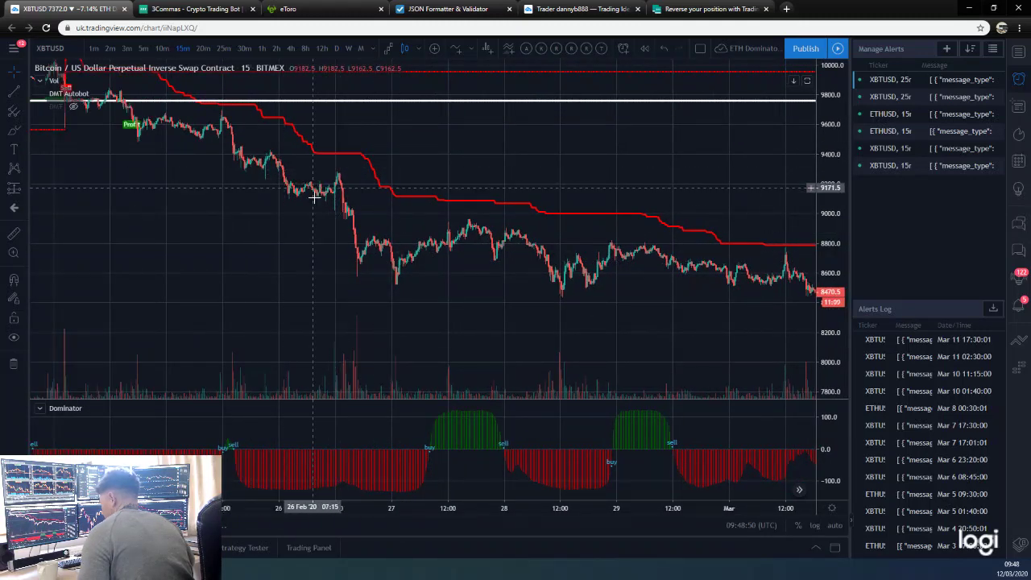
pyautogui.moveTo(341, 207); pyautogui.dragTo(369, 231)
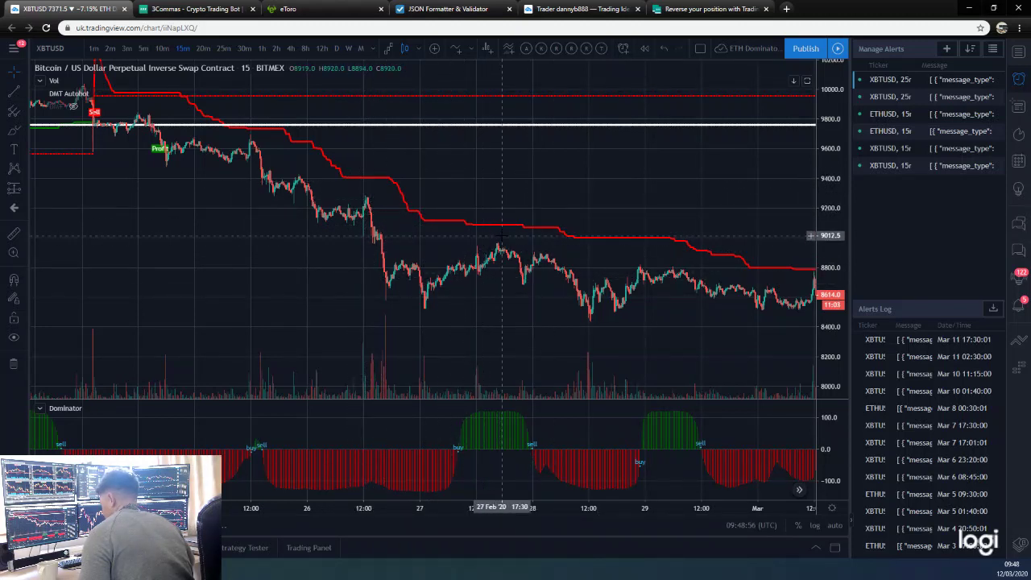
pyautogui.hscroll(-5, 334, 187)
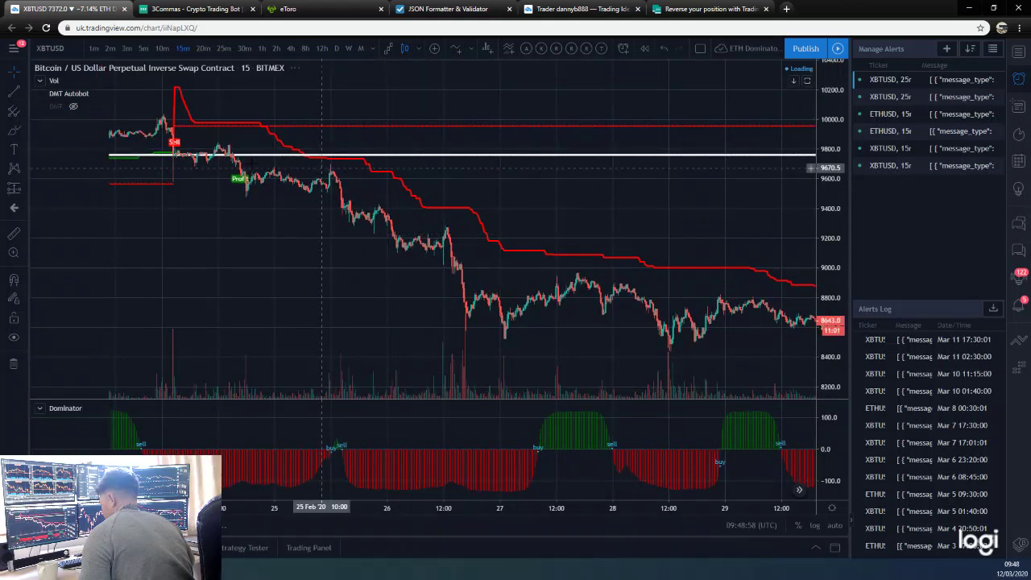
pyautogui.hscroll(-5, 409, 260)
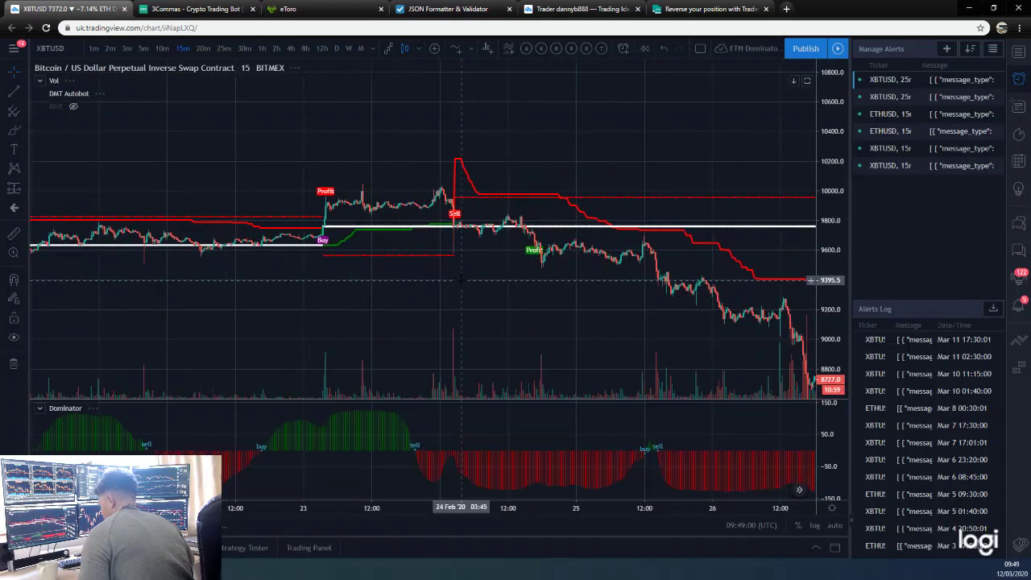
pyautogui.hscroll(-5, 334, 284)
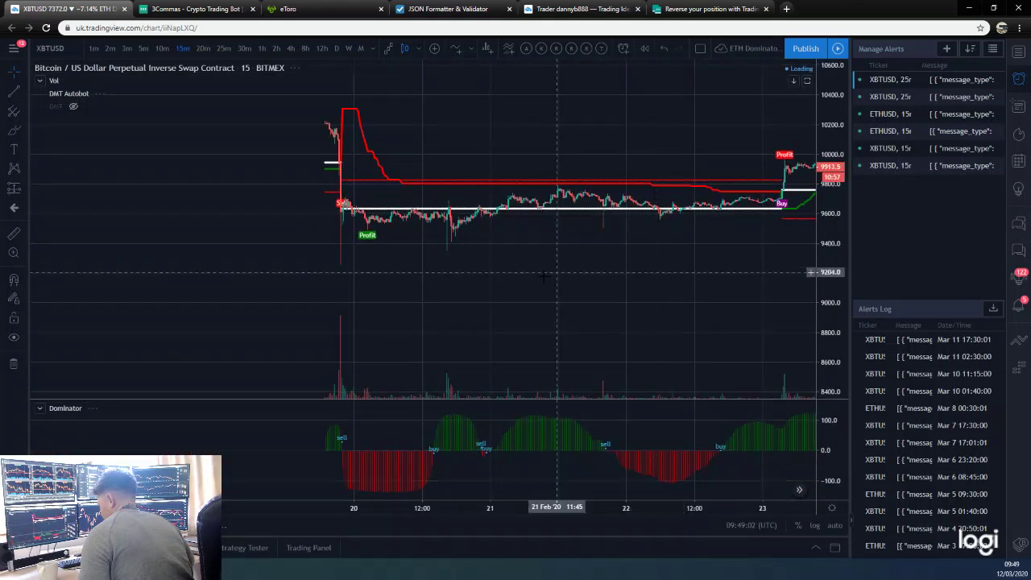
# - Review the 15-minute signals forward from 20 February to the latest candles on 12 March
pyautogui.hscroll(10, 346, 282)
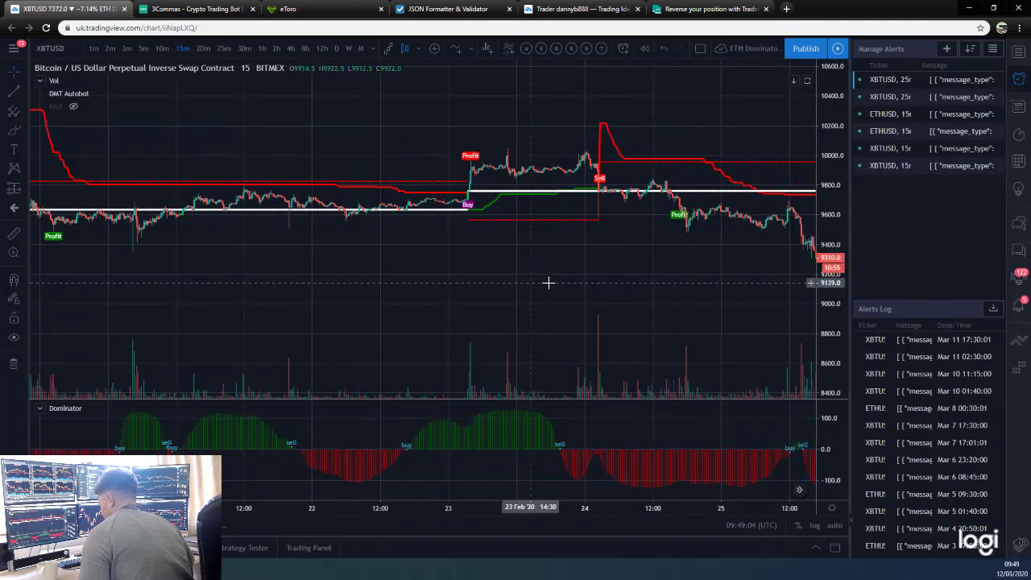
pyautogui.hscroll(10, 600, 288)
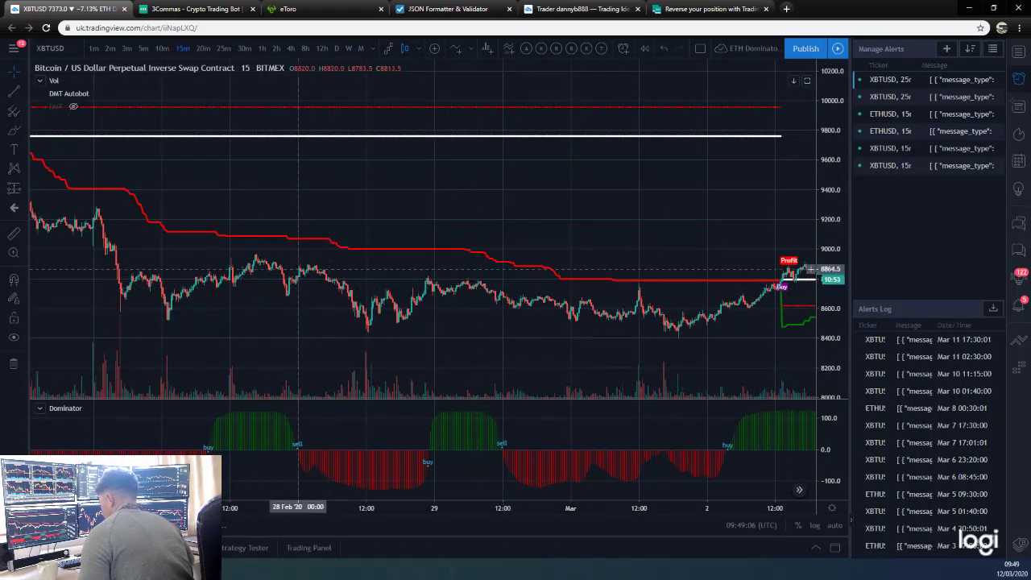
pyautogui.hscroll(15, 485, 274)
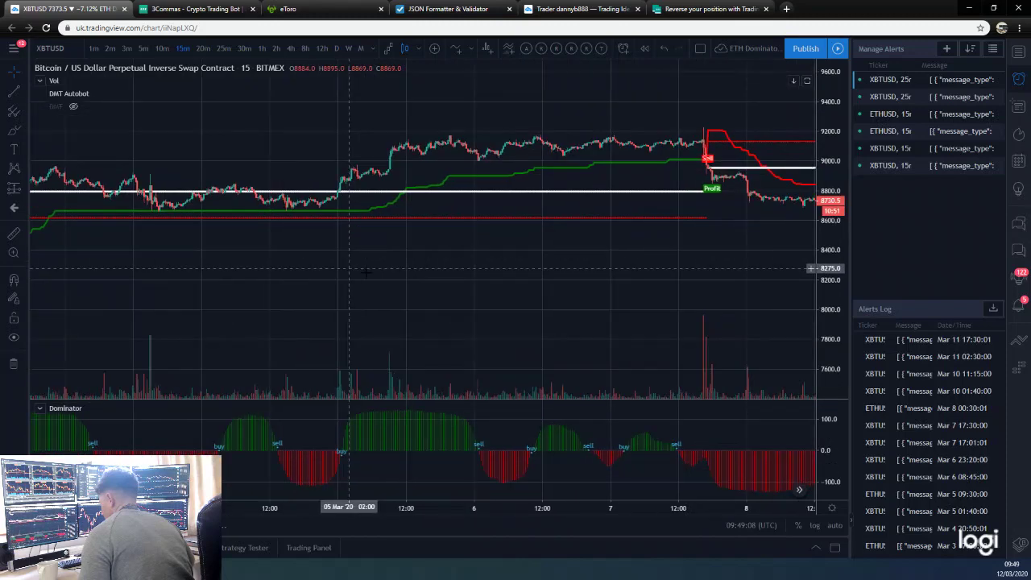
pyautogui.hscroll(10, 518, 242)
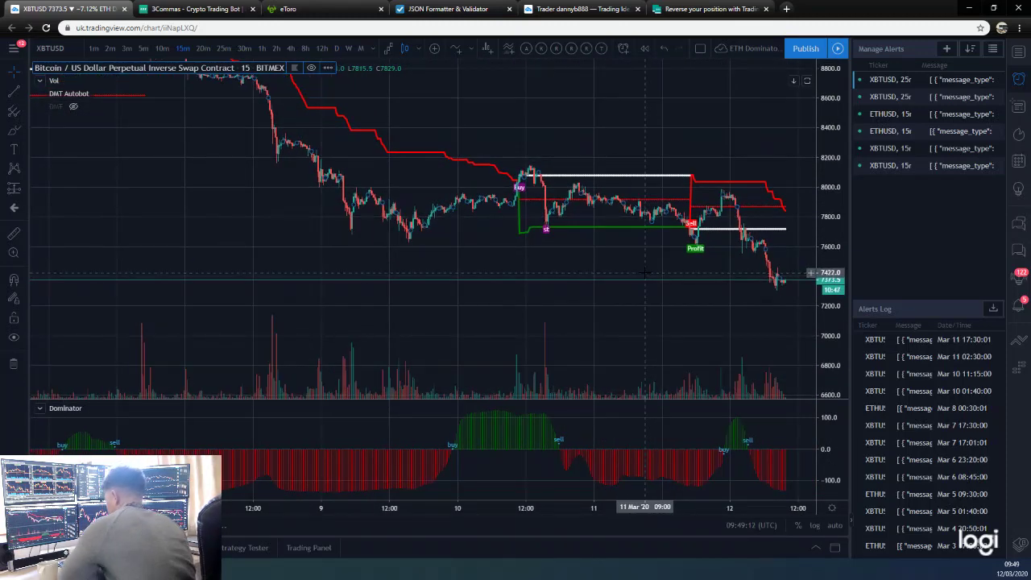
pyautogui.hscroll(2, 576, 279)
pyautogui.hscroll(1, 576, 280)
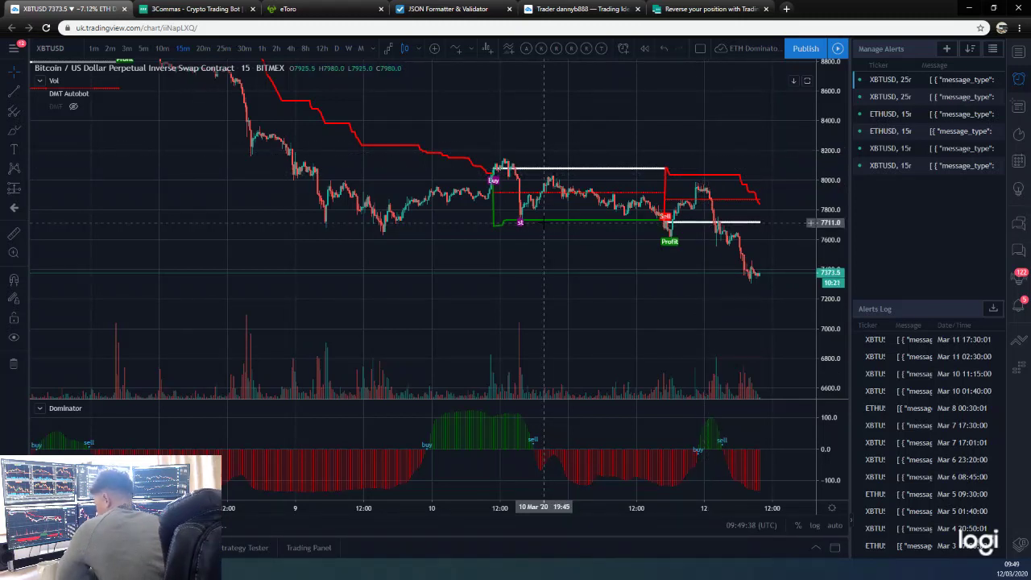
# - Measure the price move from the latest white entry line up to the 12 March peak, and clear the measurement
pyautogui.click(14, 234)
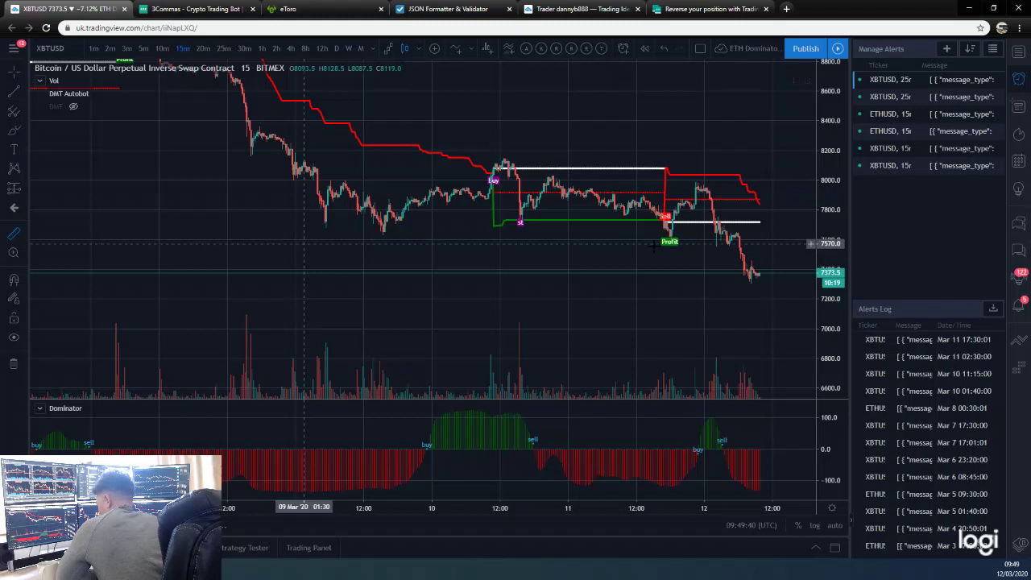
pyautogui.click(706, 221)
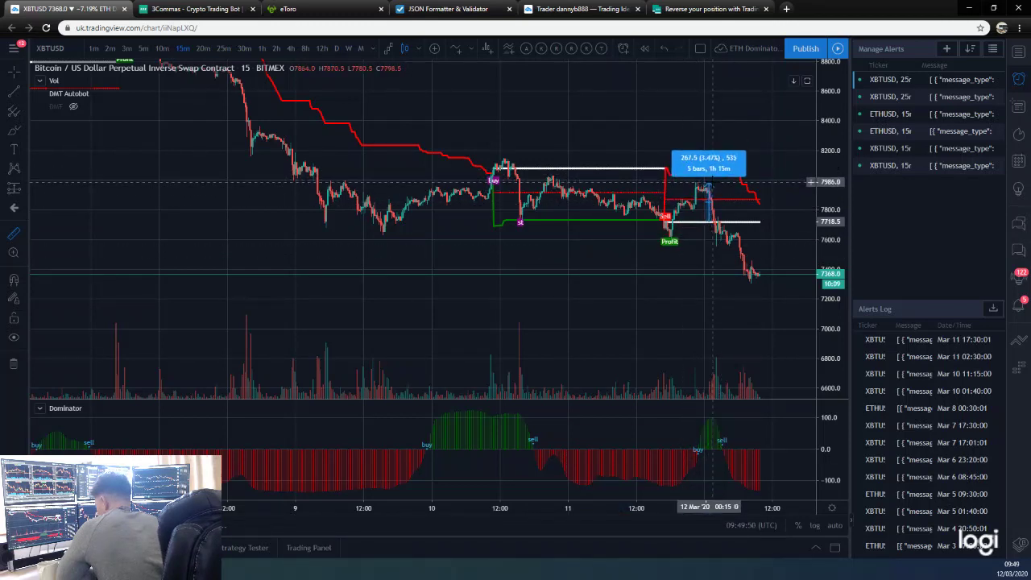
pyautogui.click(280, 298)
pyautogui.click(180, 296)
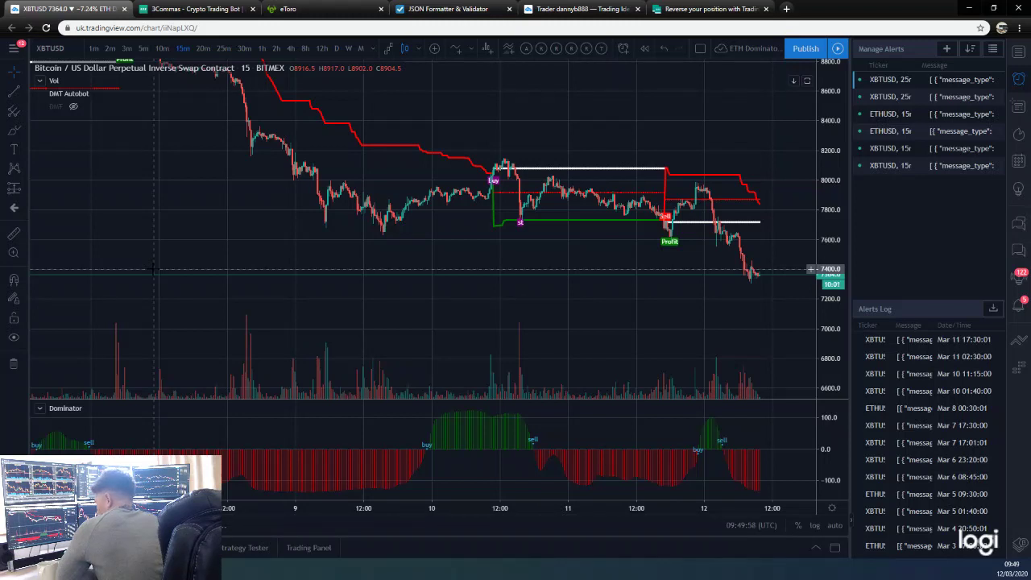
# - Show the chart at the 25-minute interval and examine its most recent buy, sell and stop signals
pyautogui.click(222, 49)
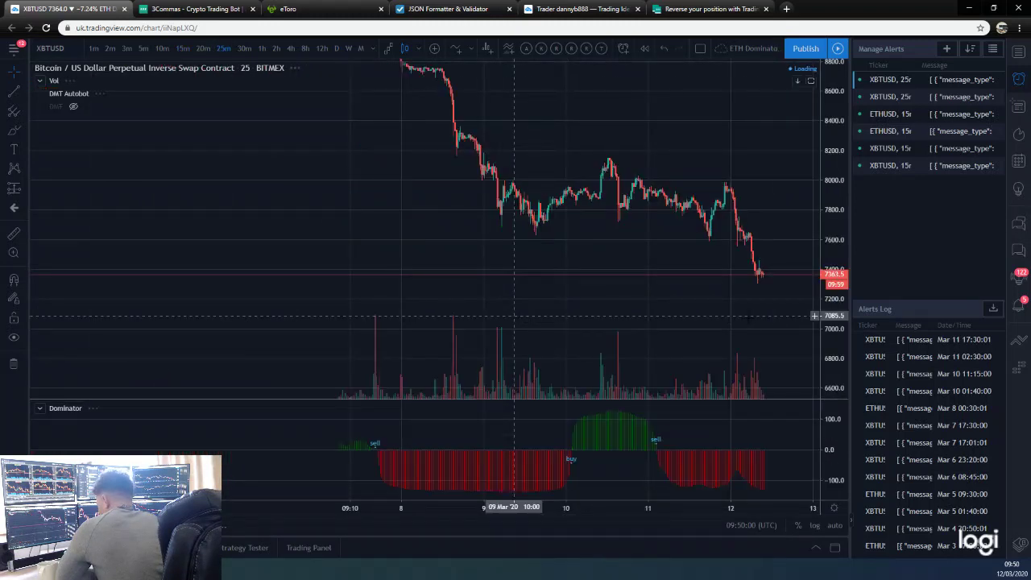
pyautogui.moveTo(718, 317); pyautogui.dragTo(697, 316)
pyautogui.moveTo(830, 319); pyautogui.dragTo(708, 298)
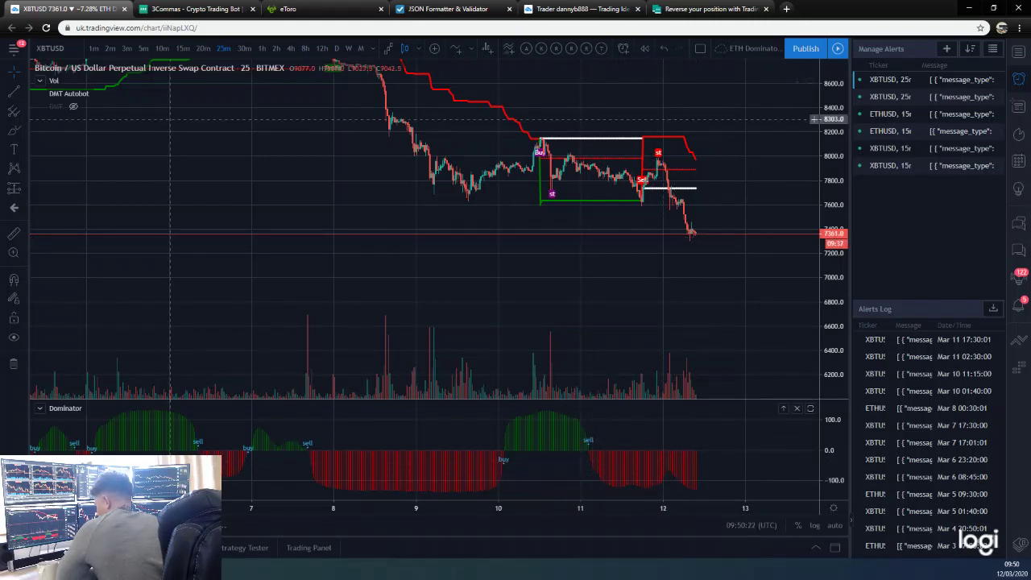
# - Compare the signals on the 10-, 5-, 3-, 15- and 20-minute intervals, ending on the 30-minute interval
pyautogui.click(160, 49)
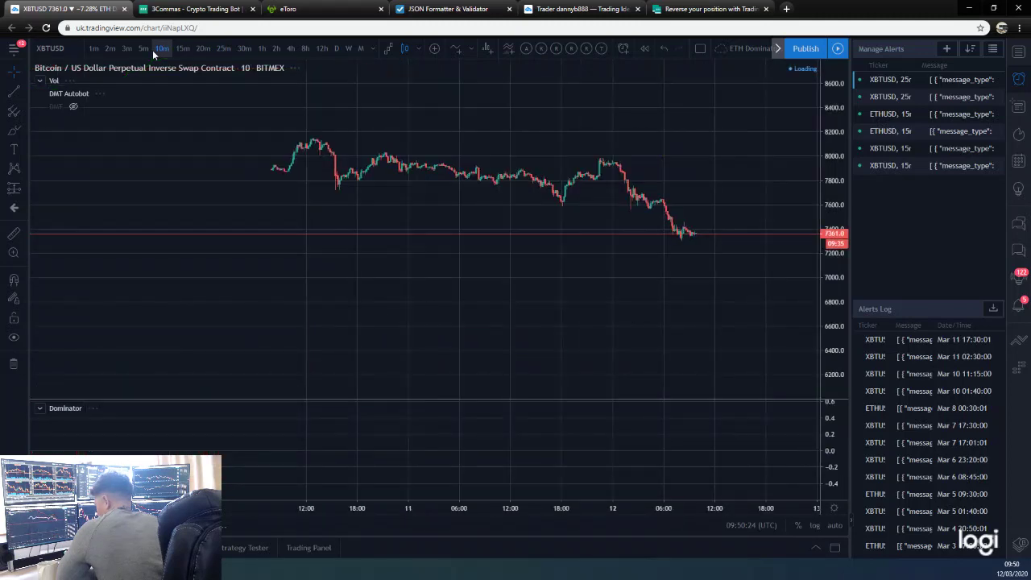
pyautogui.click(140, 48)
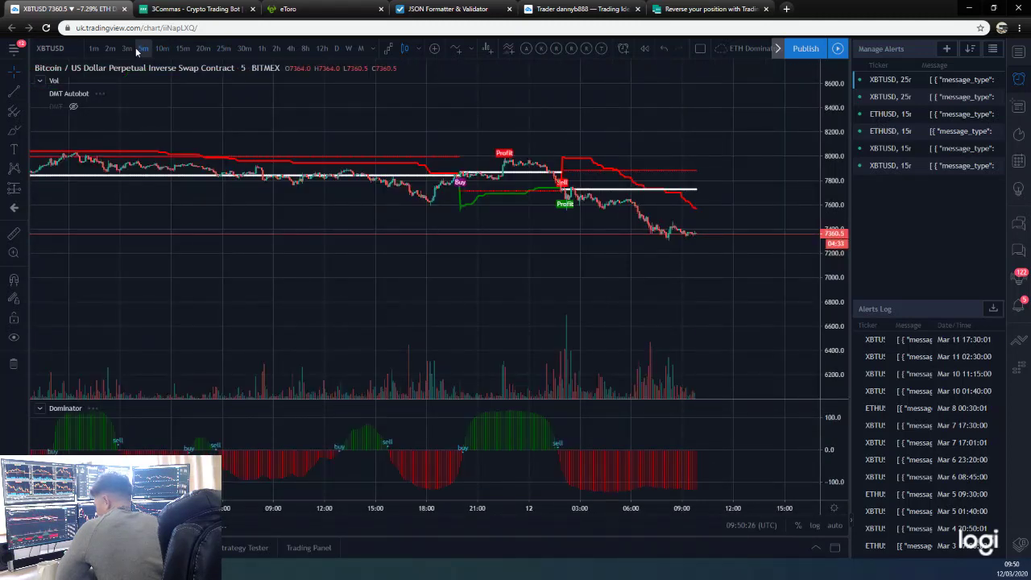
pyautogui.click(122, 49)
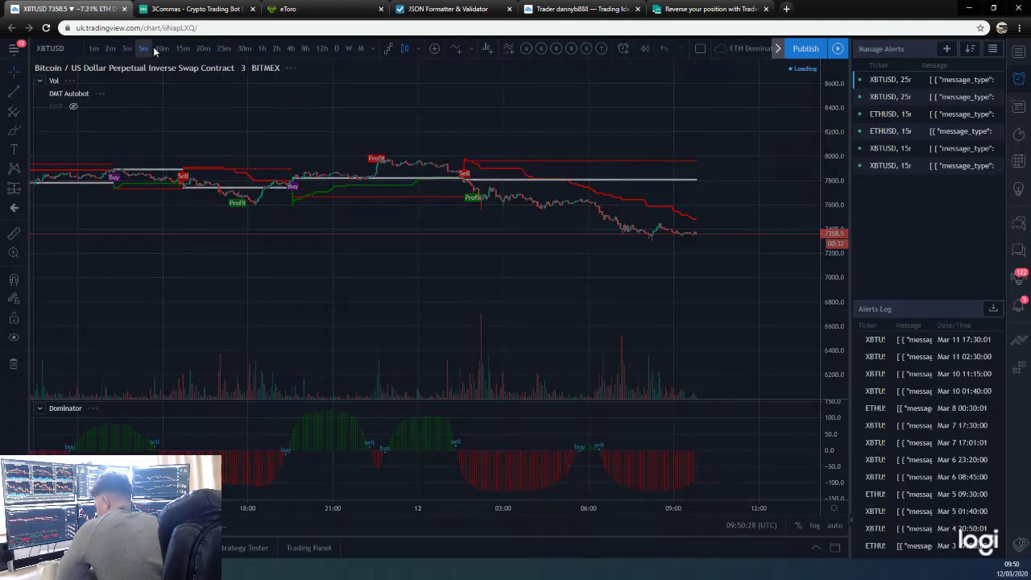
pyautogui.click(158, 48)
pyautogui.click(182, 49)
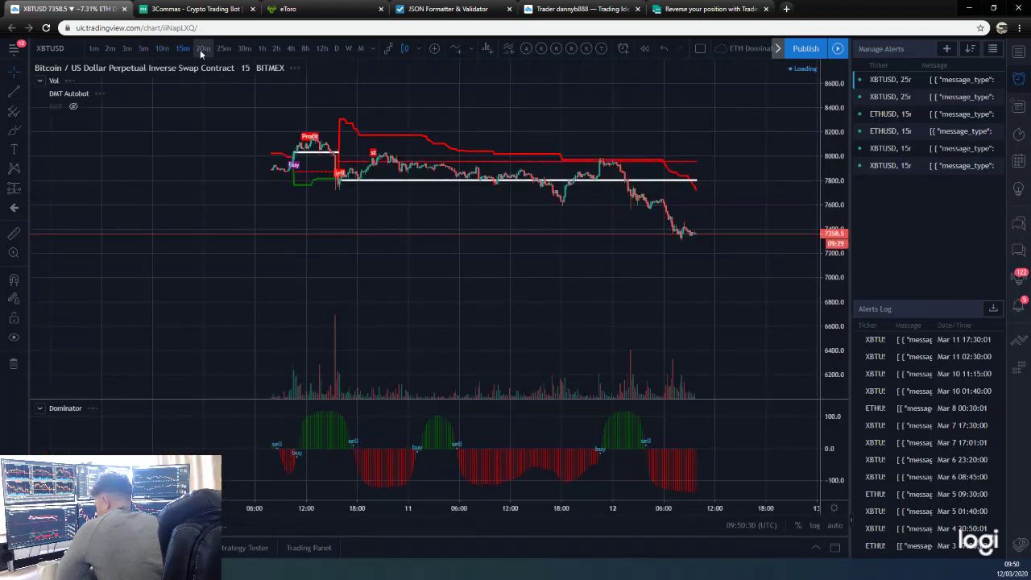
pyautogui.click(202, 48)
pyautogui.click(244, 48)
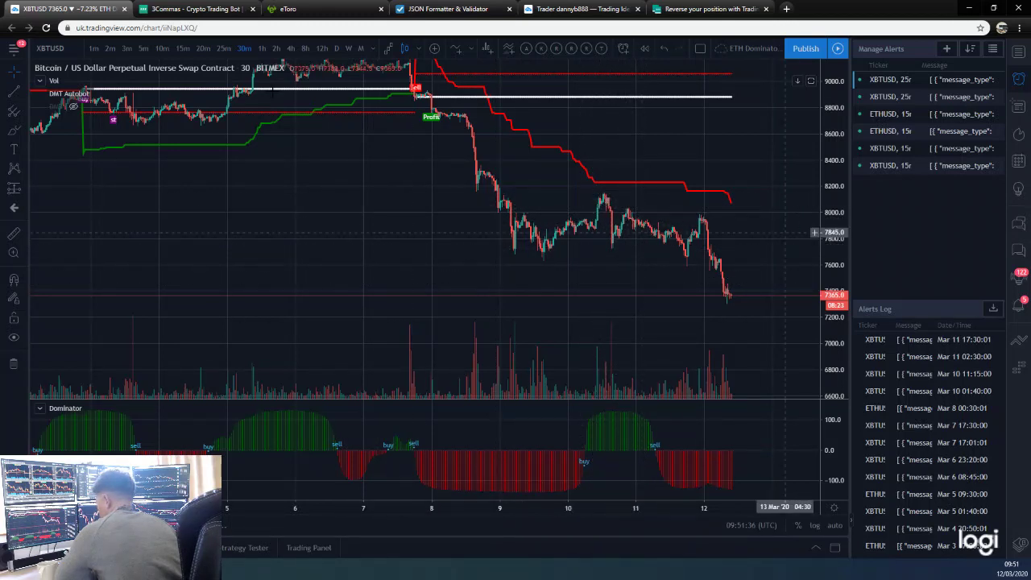
# - Change the chart to the 2-hour interval and on to the 4-hour interval
pyautogui.click(276, 50)
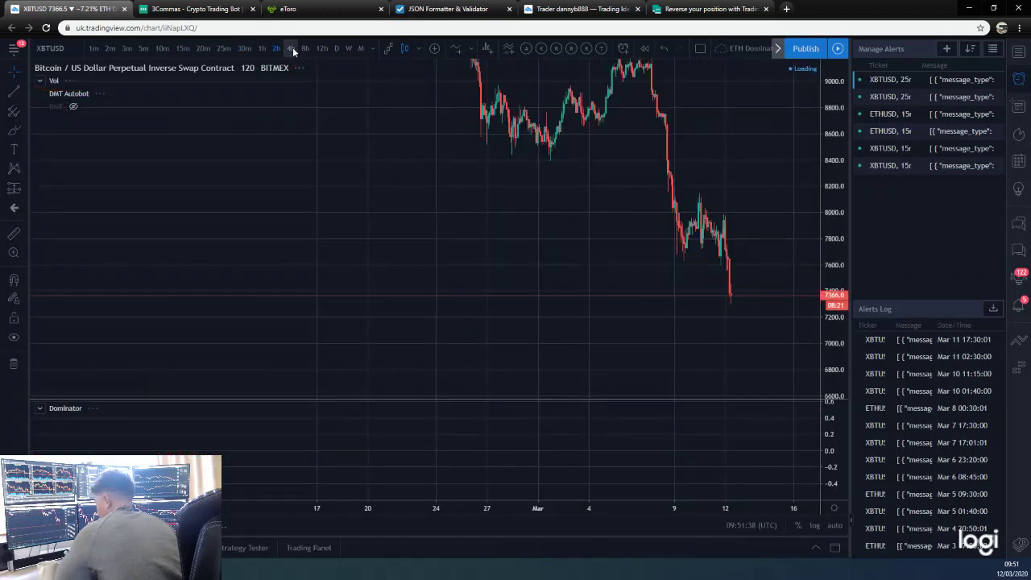
pyautogui.click(290, 48)
pyautogui.moveTo(158, 273); pyautogui.dragTo(249, 363)
pyautogui.scroll(-1, 266, 196)
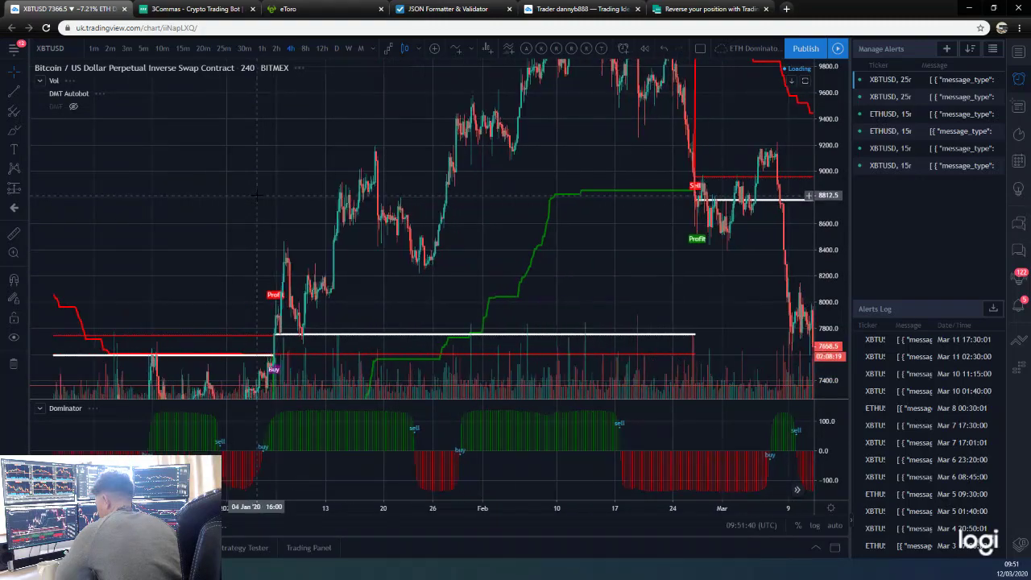
# - Examine the late-February sell and profit signals on the 4-hour chart and the price action up to 12 March
pyautogui.scroll(3, 323, 222)
pyautogui.scroll(5, 375, 237)
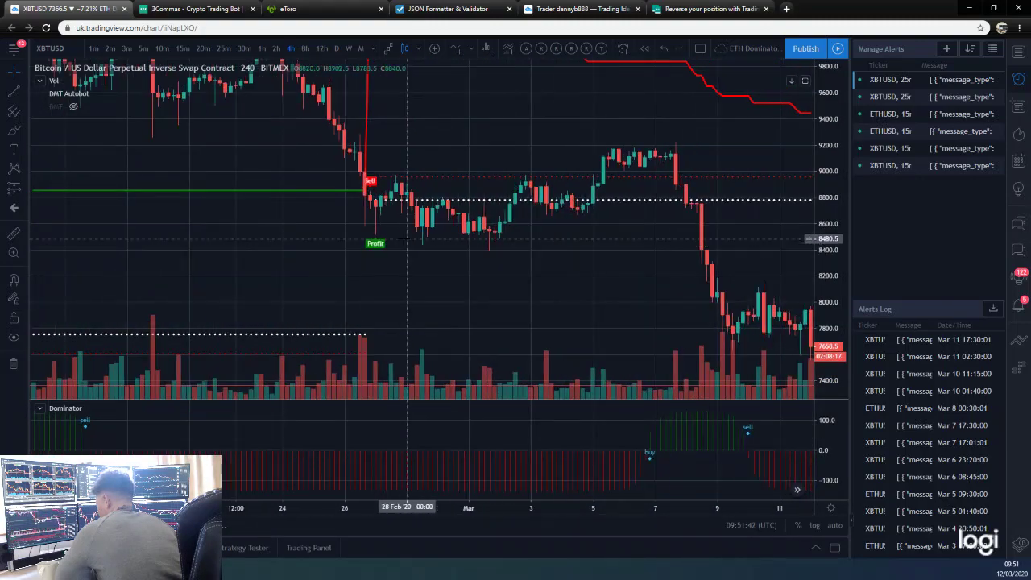
pyautogui.moveTo(346, 239); pyautogui.dragTo(585, 352)
pyautogui.scroll(-2, 527, 241)
pyautogui.scroll(3, 525, 241)
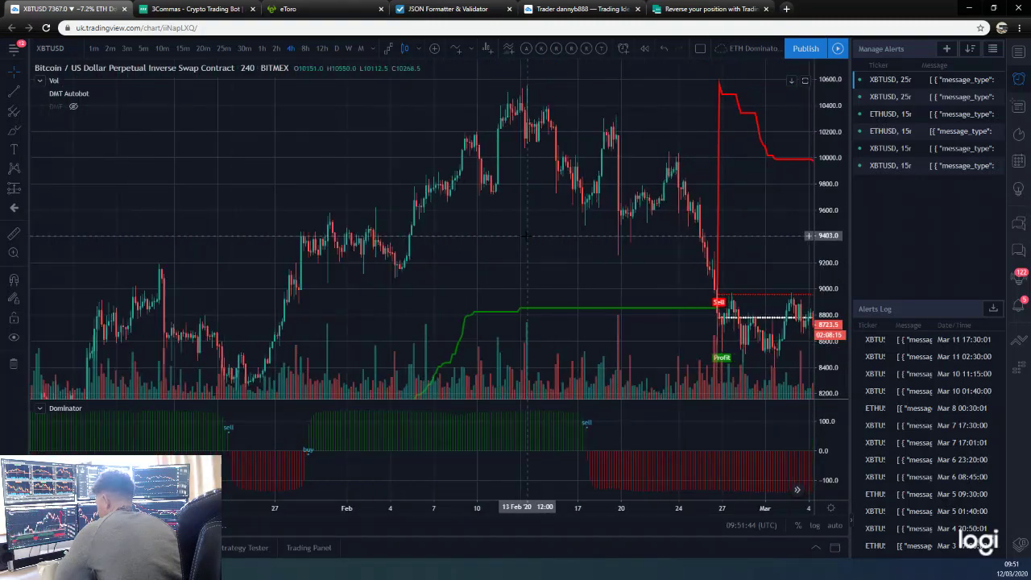
pyautogui.scroll(1, 433, 259)
pyautogui.moveTo(560, 269); pyautogui.dragTo(528, 272)
pyautogui.scroll(2, 660, 269)
pyautogui.moveTo(660, 270); pyautogui.dragTo(597, 158)
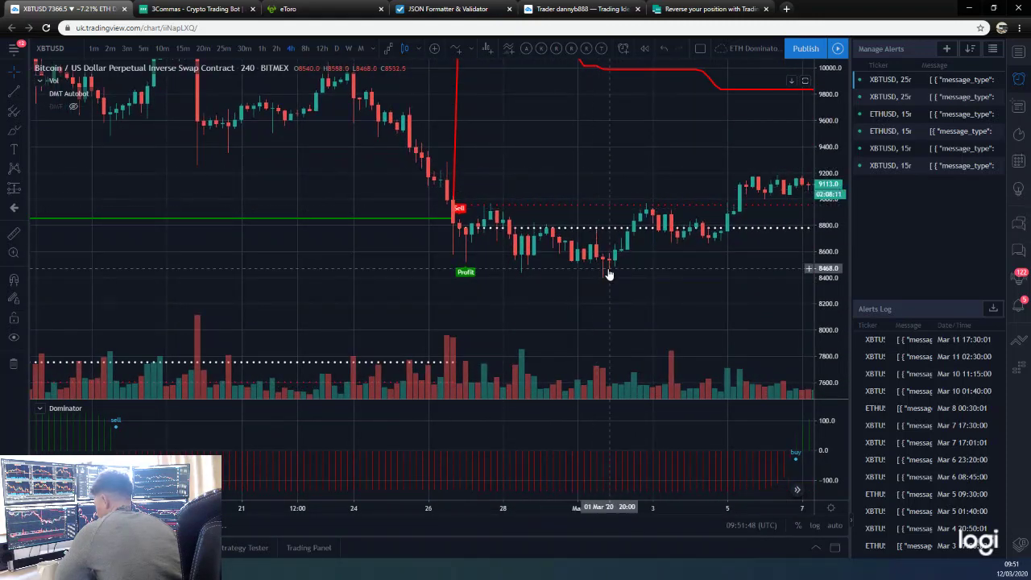
pyautogui.scroll(2, 610, 275)
pyautogui.scroll(-5, 488, 241)
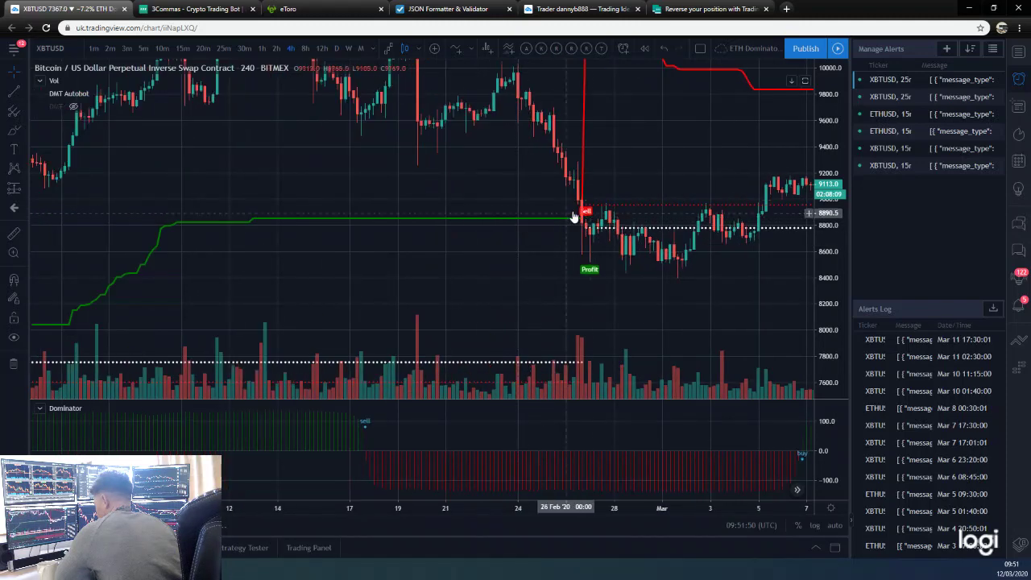
pyautogui.moveTo(548, 220); pyautogui.dragTo(373, 263)
pyautogui.moveTo(477, 209); pyautogui.dragTo(419, 124)
pyautogui.moveTo(500, 229); pyautogui.dragTo(440, 214)
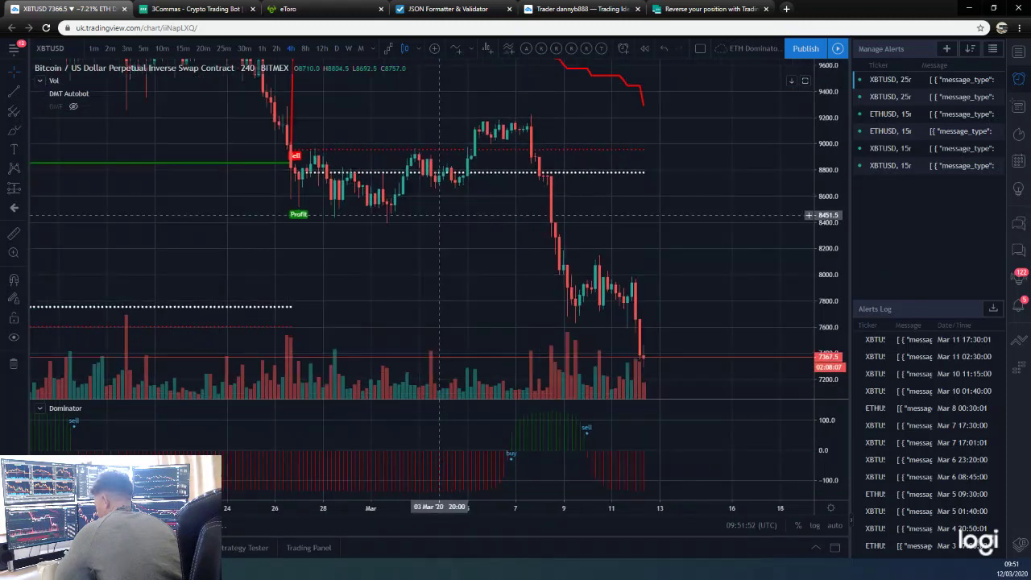
# - Review the 4-hour XBTUSD price action and signals from January to March 2020, widening the range back to late 2019
pyautogui.moveTo(564, 255); pyautogui.dragTo(415, 215)
pyautogui.hscroll(-6, 429, 212)
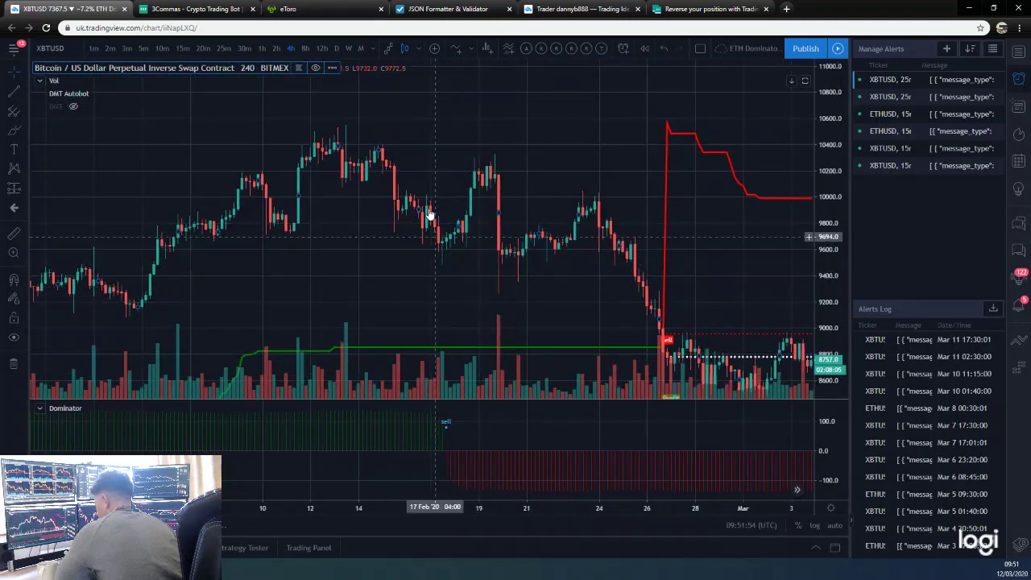
pyautogui.moveTo(510, 195)
pyautogui.mouseDown()
pyautogui.moveTo(499, 180)
pyautogui.moveTo(508, 186)
pyautogui.mouseUp()
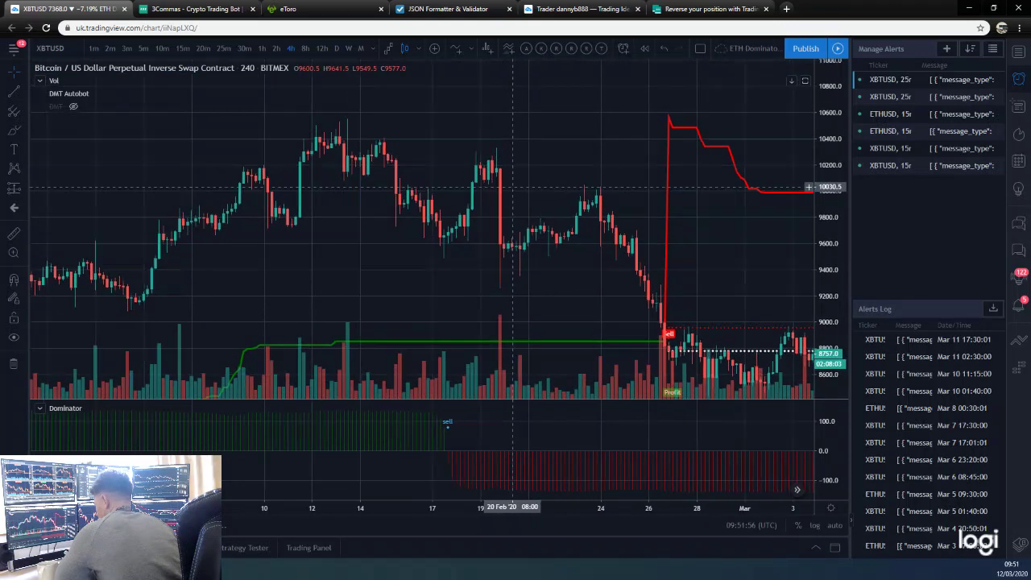
pyautogui.moveTo(220, 246); pyautogui.dragTo(371, 235)
pyautogui.scroll(-5, 372, 235)
pyautogui.scroll(-1, 371, 234)
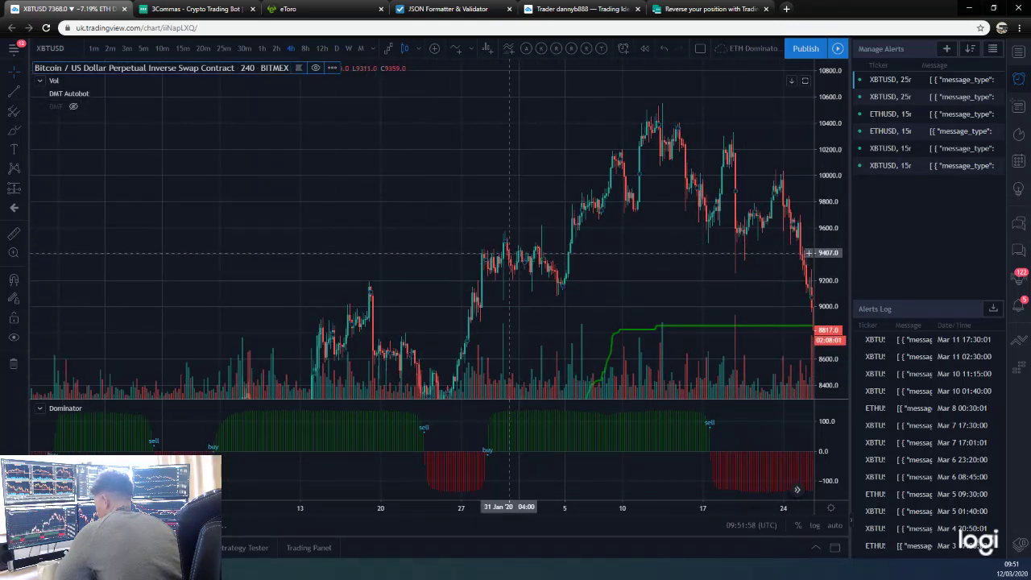
pyautogui.hscroll(4, 451, 201)
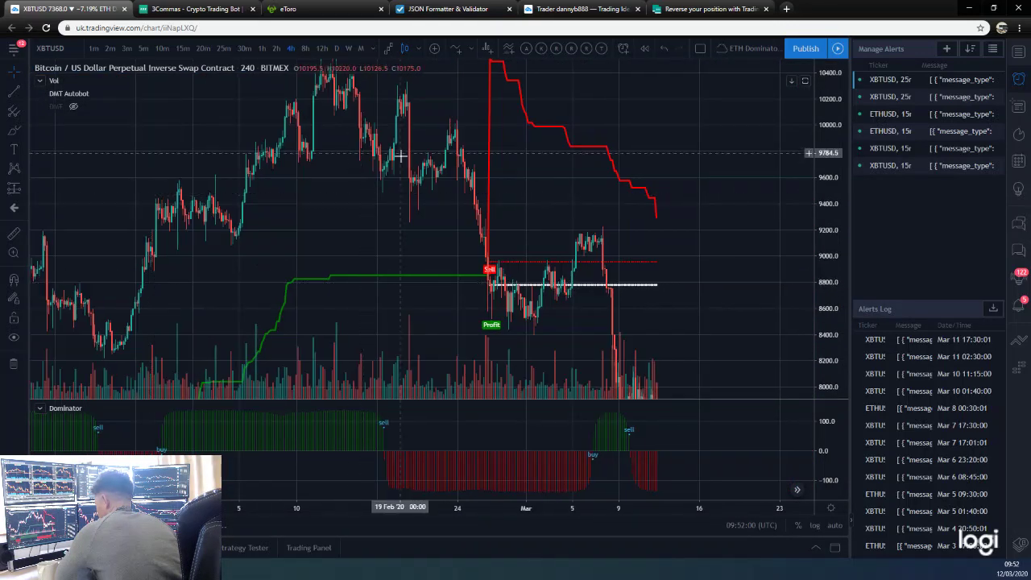
pyautogui.scroll(-6, 401, 155)
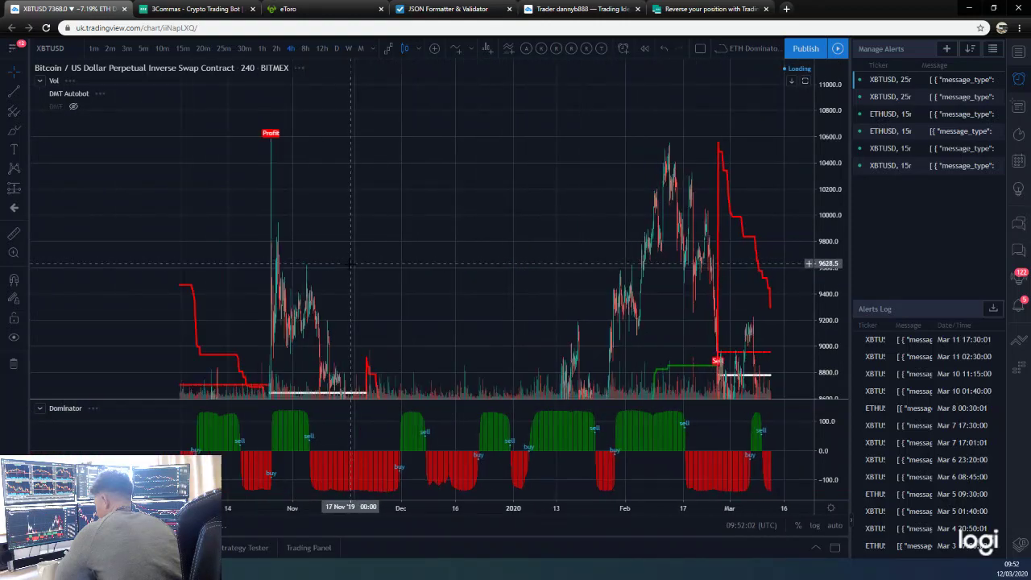
# - Examine the late-October 2019 buy signal and the November sell and profit signals on the 4-hour chart
pyautogui.moveTo(320, 229); pyautogui.dragTo(552, 180)
pyautogui.scroll(5, 568, 243)
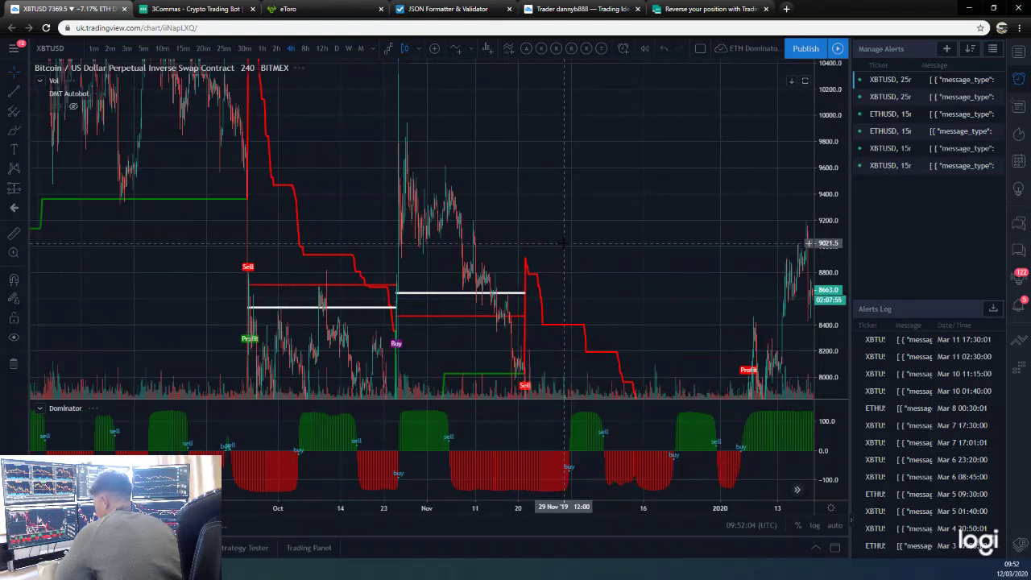
pyautogui.hscroll(-6, 302, 238)
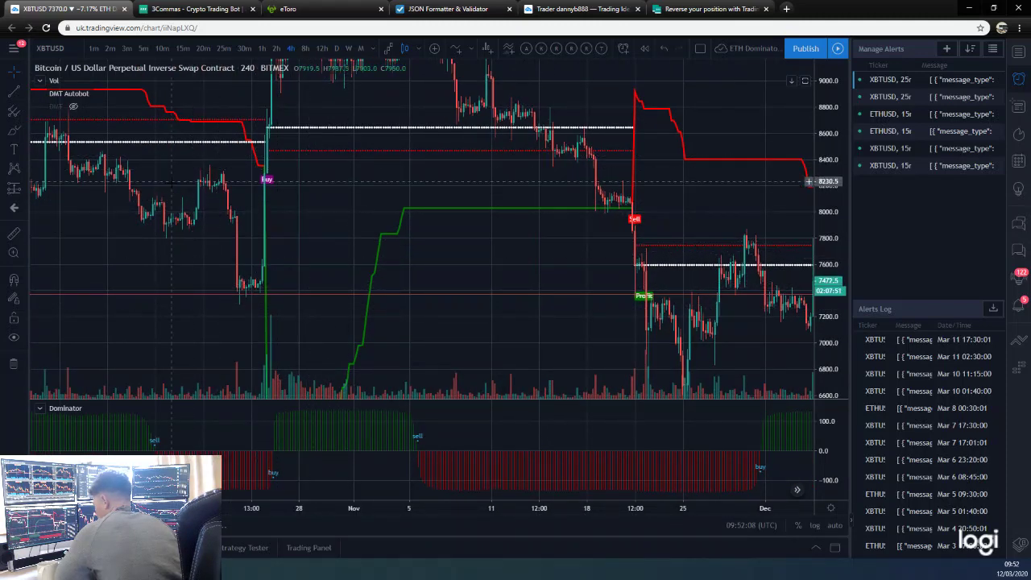
pyautogui.moveTo(368, 82); pyautogui.dragTo(377, 274)
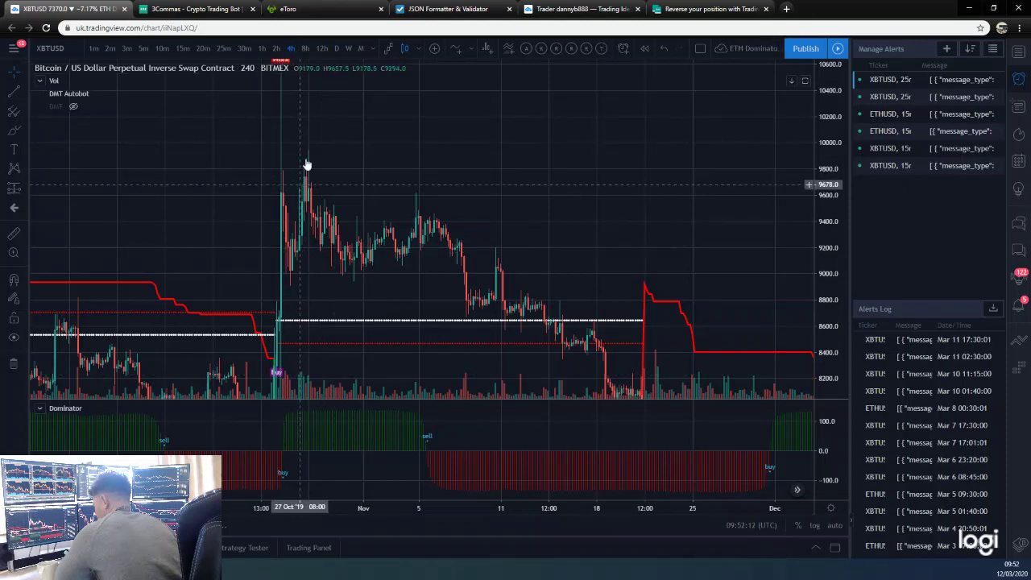
pyautogui.moveTo(431, 292)
pyautogui.mouseDown()
pyautogui.moveTo(380, 192)
pyautogui.moveTo(332, 185)
pyautogui.moveTo(283, 144)
pyautogui.mouseUp()
pyautogui.moveTo(406, 232); pyautogui.dragTo(373, 154)
pyautogui.moveTo(452, 195); pyautogui.dragTo(453, 176)
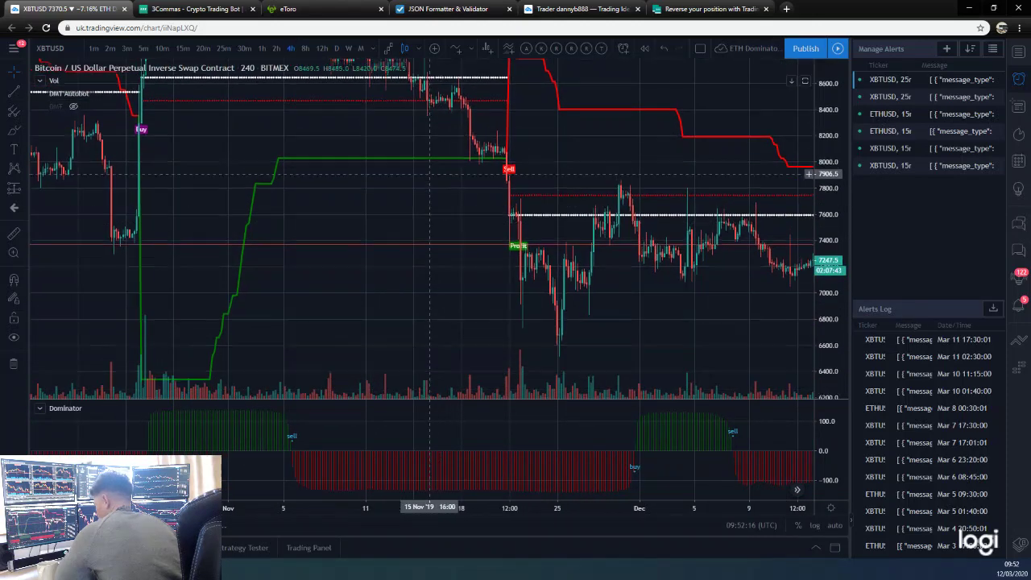
pyautogui.moveTo(494, 296); pyautogui.dragTo(489, 264)
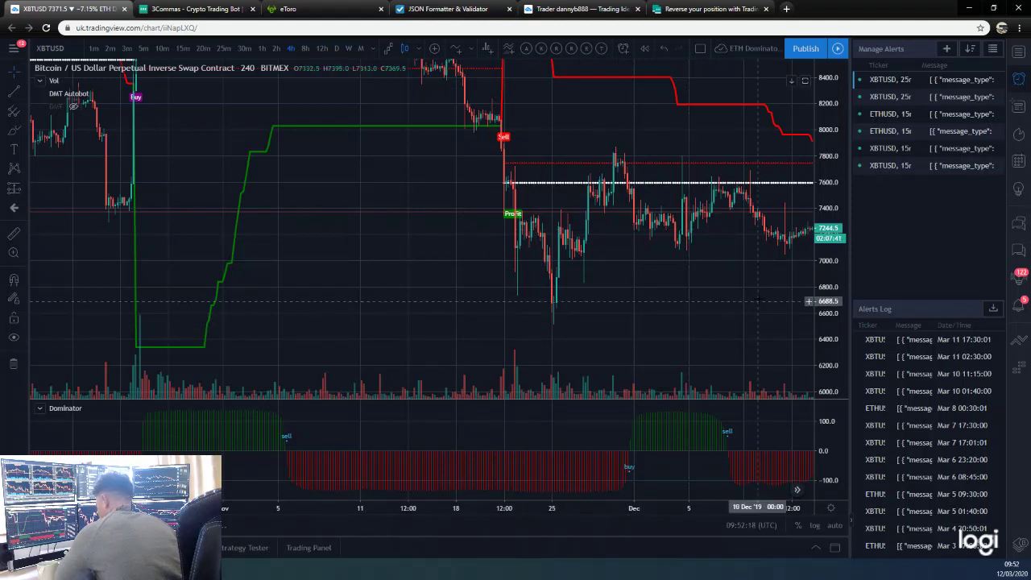
# - Follow the 4-hour price action from the November 2019 sell signal through December to the January 2020 buy and profit signals
pyautogui.scroll(-1, 775, 309)
pyautogui.scroll(2, 774, 309)
pyautogui.scroll(1, 775, 309)
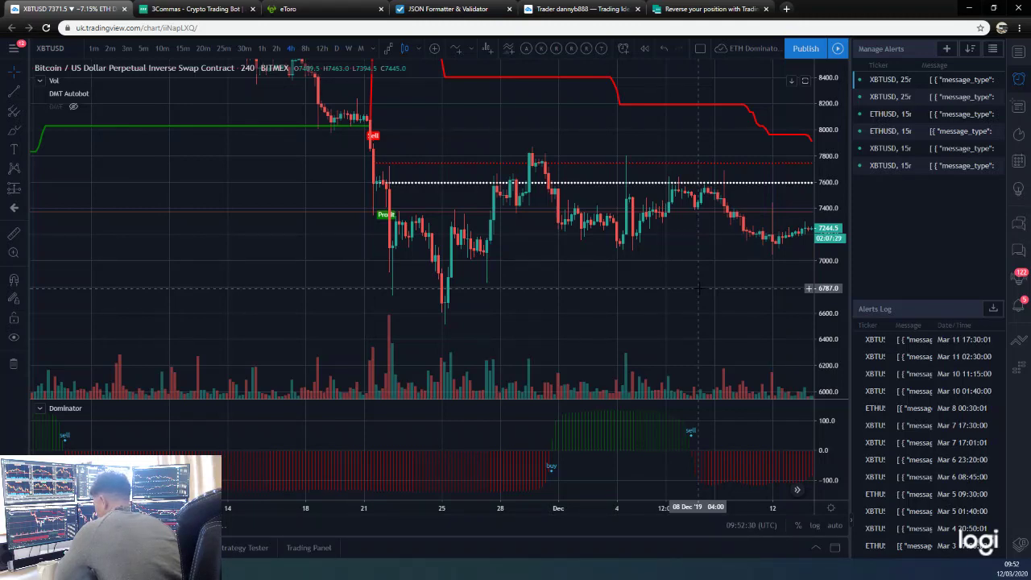
pyautogui.scroll(5, 698, 287)
pyautogui.scroll(-9, 698, 288)
pyautogui.moveTo(699, 288); pyautogui.dragTo(469, 292)
pyautogui.hscroll(3, 700, 265)
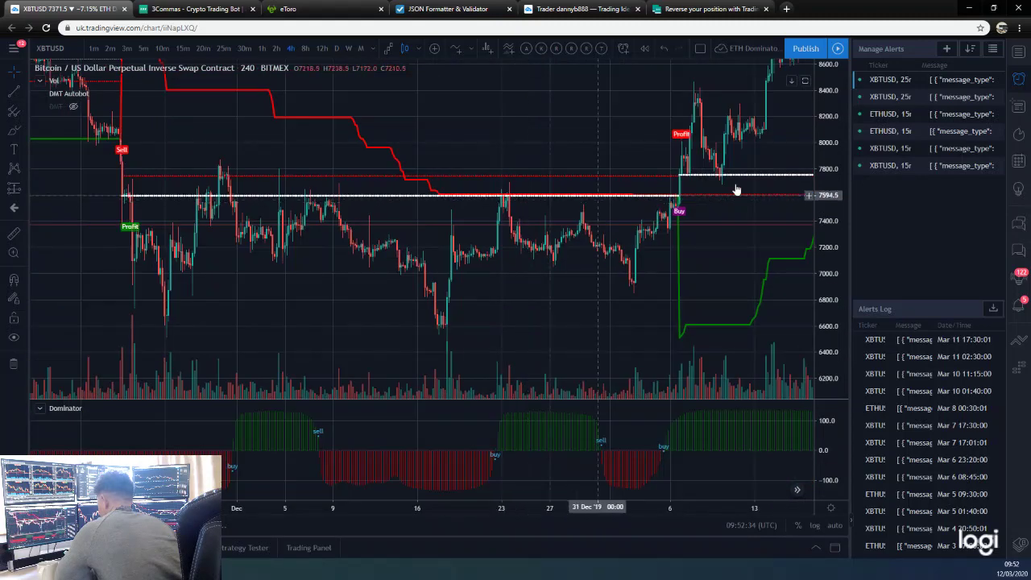
# - Show the 15-minute ETHUSD chart from its alert and rescale it around the latest price action up to 12 March
pyautogui.click(882, 113)
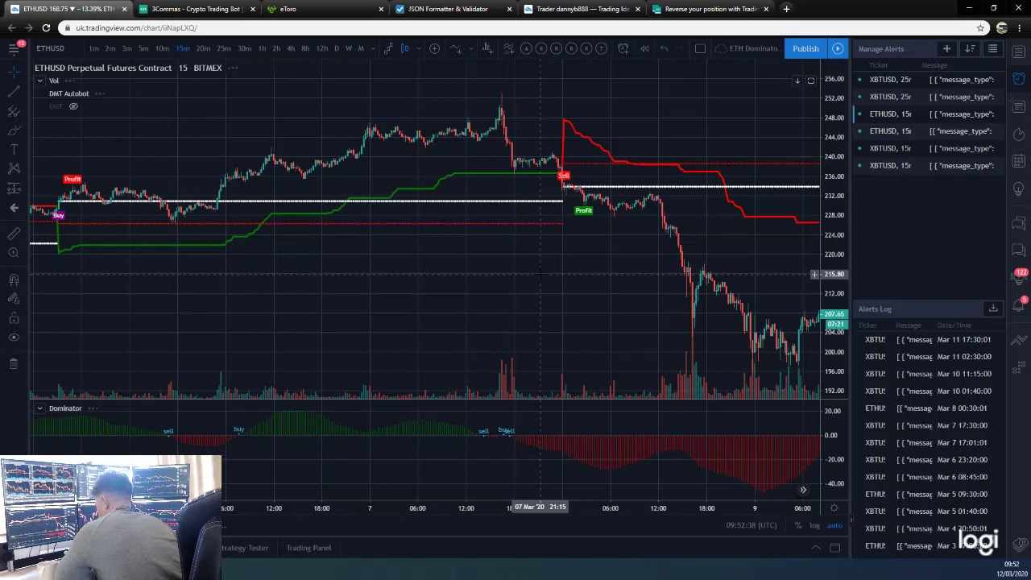
pyautogui.hscroll(10, 539, 274)
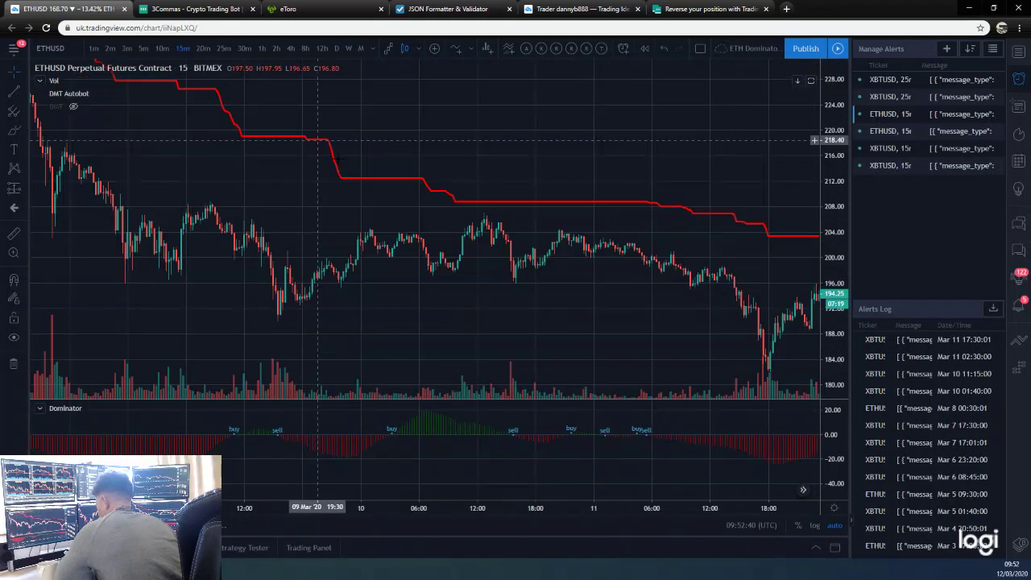
pyautogui.hscroll(8, 318, 140)
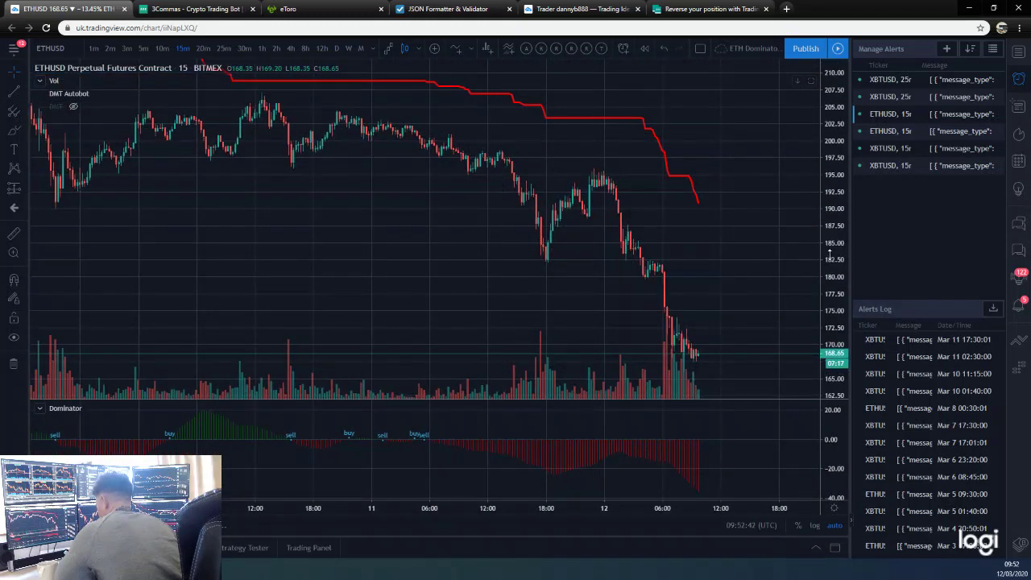
pyautogui.moveTo(828, 256); pyautogui.dragTo(829, 333)
pyautogui.moveTo(698, 274); pyautogui.dragTo(690, 230)
pyautogui.scroll(2, 725, 326)
pyautogui.moveTo(831, 220); pyautogui.dragTo(831, 203)
pyautogui.moveTo(671, 221); pyautogui.dragTo(710, 249)
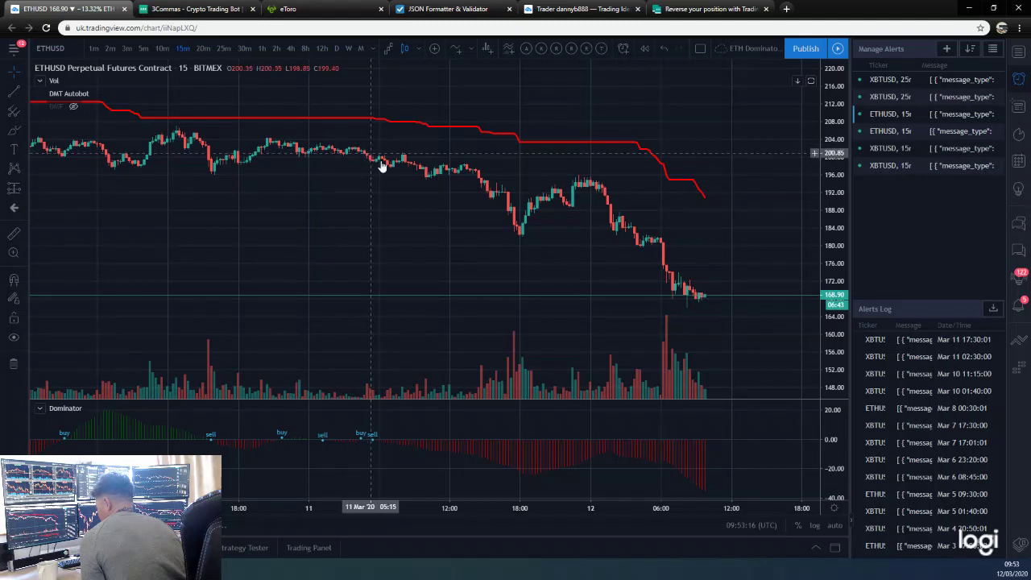
# - Set the ETHUSD chart to the 25-minute interval and measure the price move from the Dominator sell signal on 11 March
pyautogui.click(14, 235)
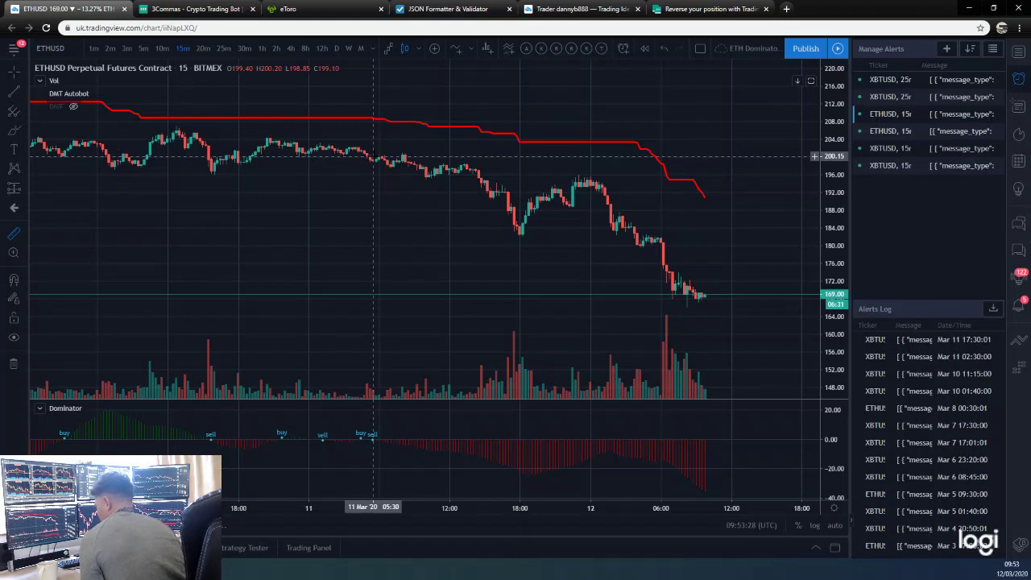
pyautogui.click(223, 48)
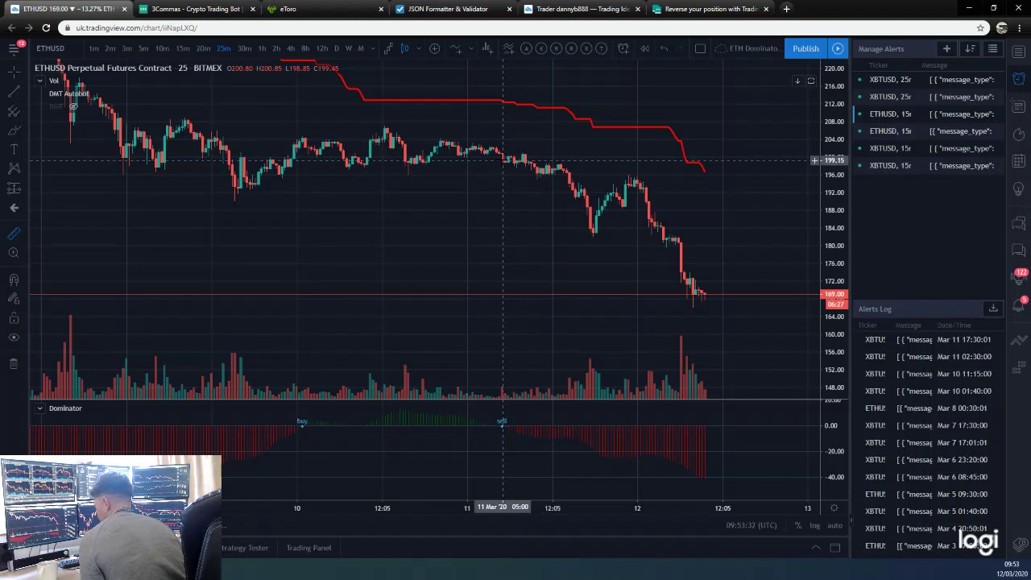
pyautogui.keyDown('shift'); pyautogui.click(503, 156); pyautogui.keyUp('shift')
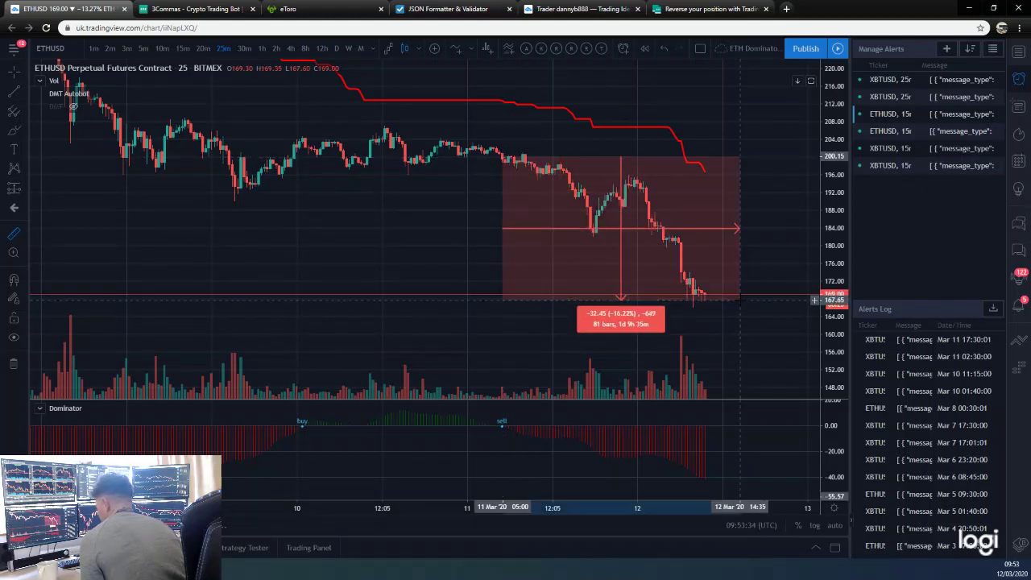